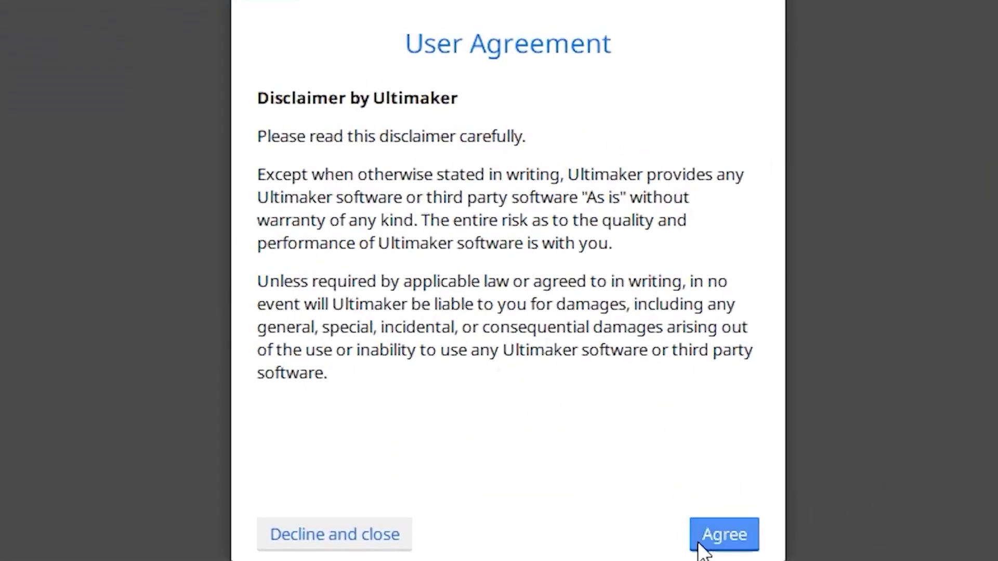
- Accept the Ultimaker user agreement and open the Machine profile folder inside SV02 > 2.CURA
key(Return)
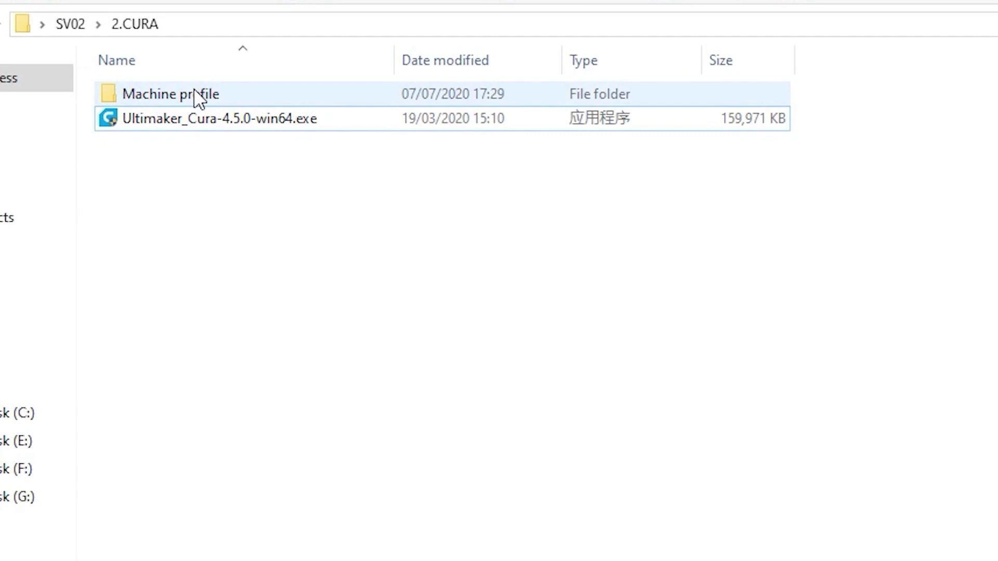
double_click(199, 99)
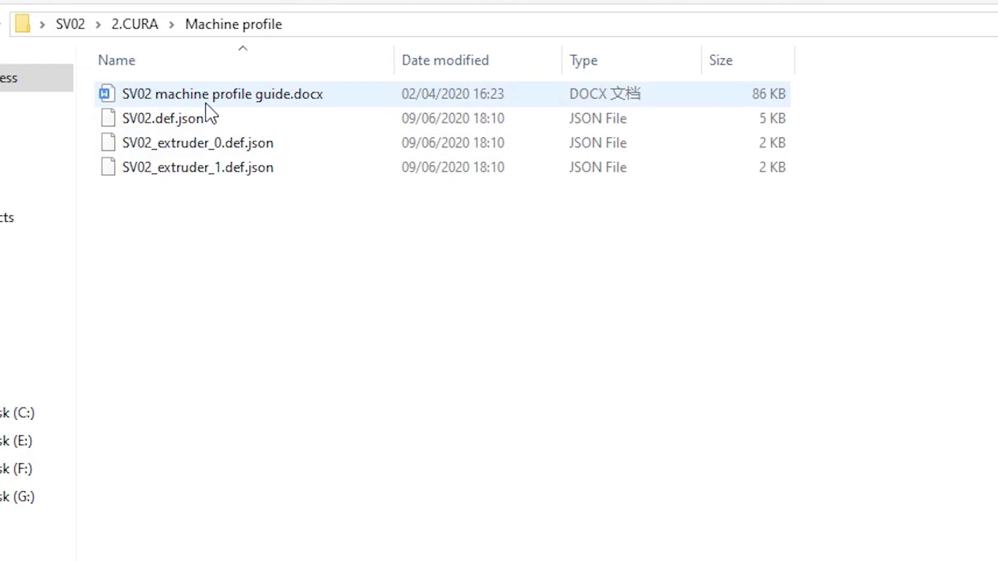
- Copy SV02.def.json from the Machine profile folder into the resources\definitions folder of Ultimaker Cura 4.5 on drive G
click(18, 497)
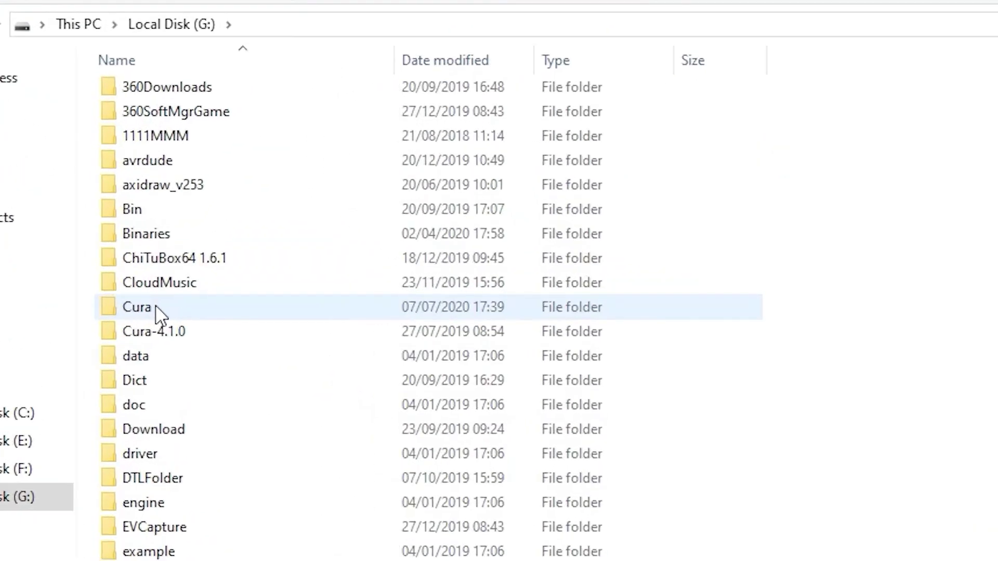
double_click(159, 314)
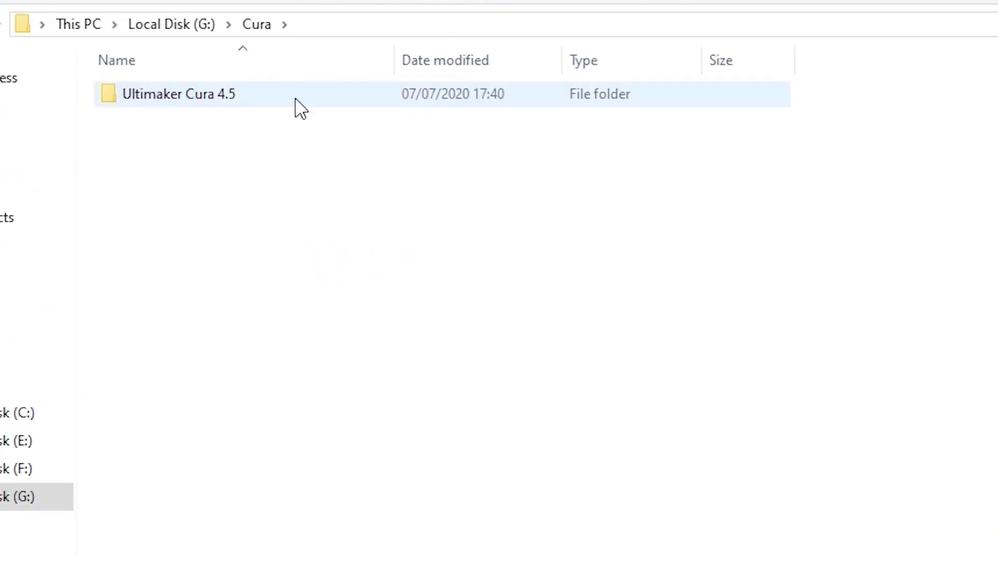
double_click(299, 106)
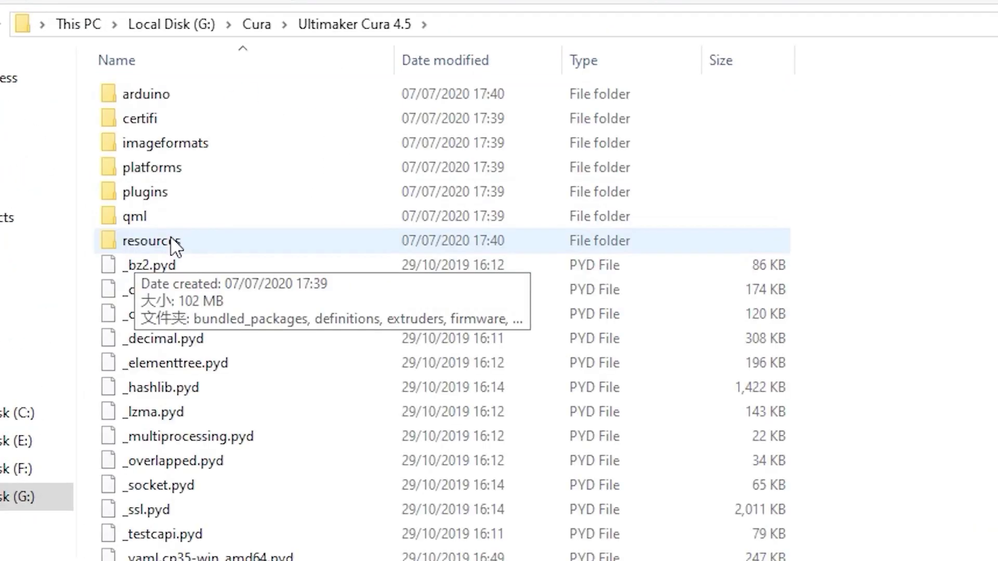
double_click(174, 244)
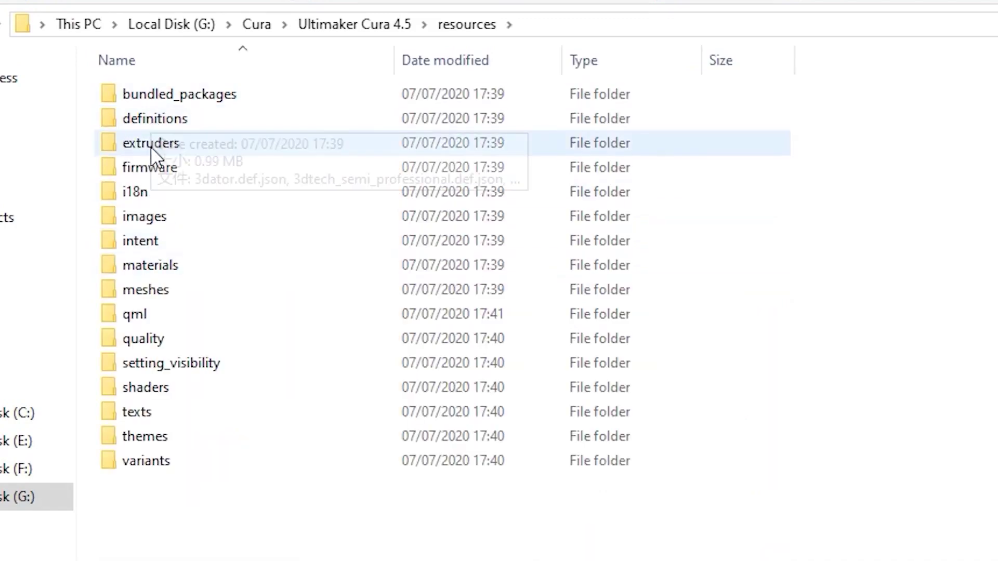
key(i)
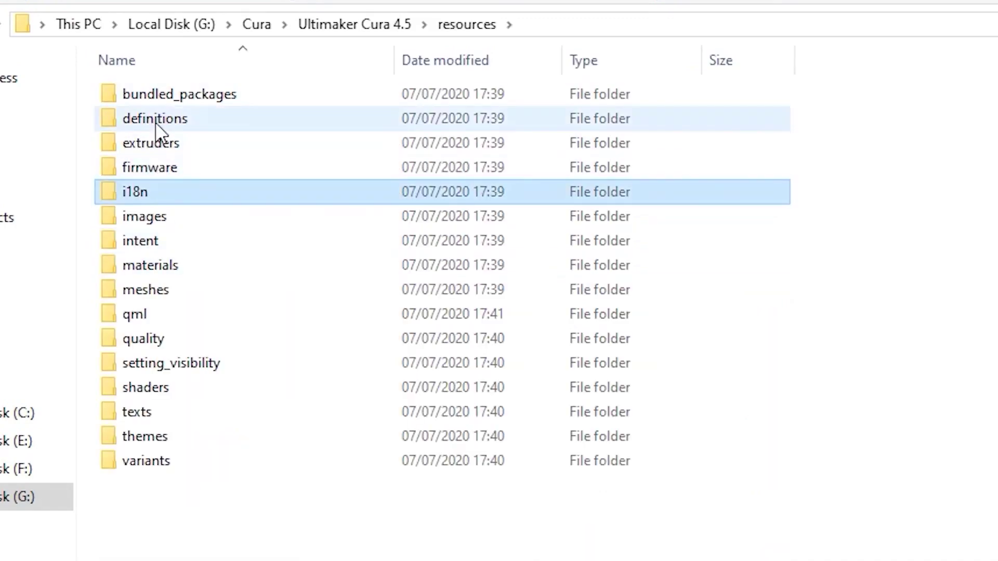
double_click(156, 120)
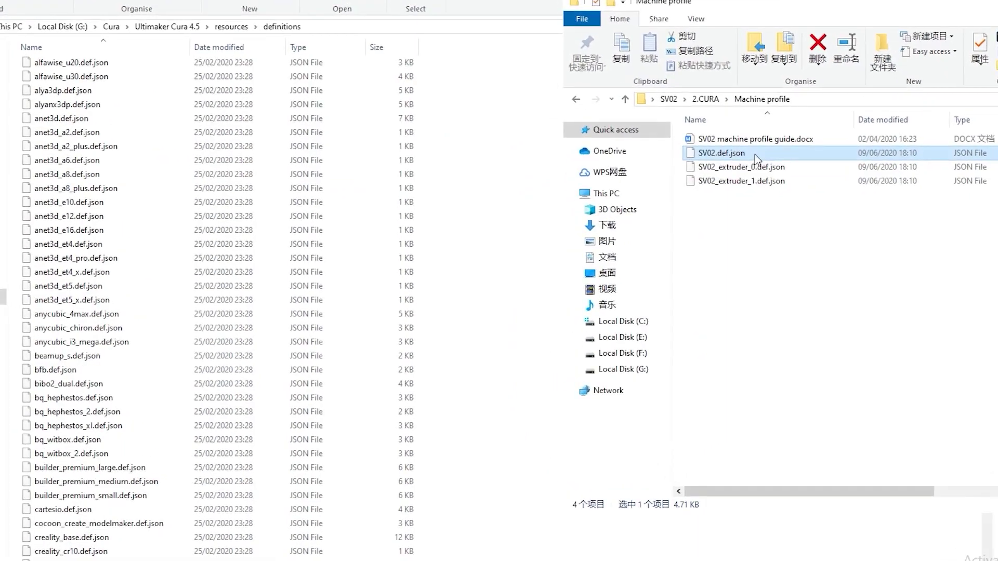
drag(523, 124, 502, 149)
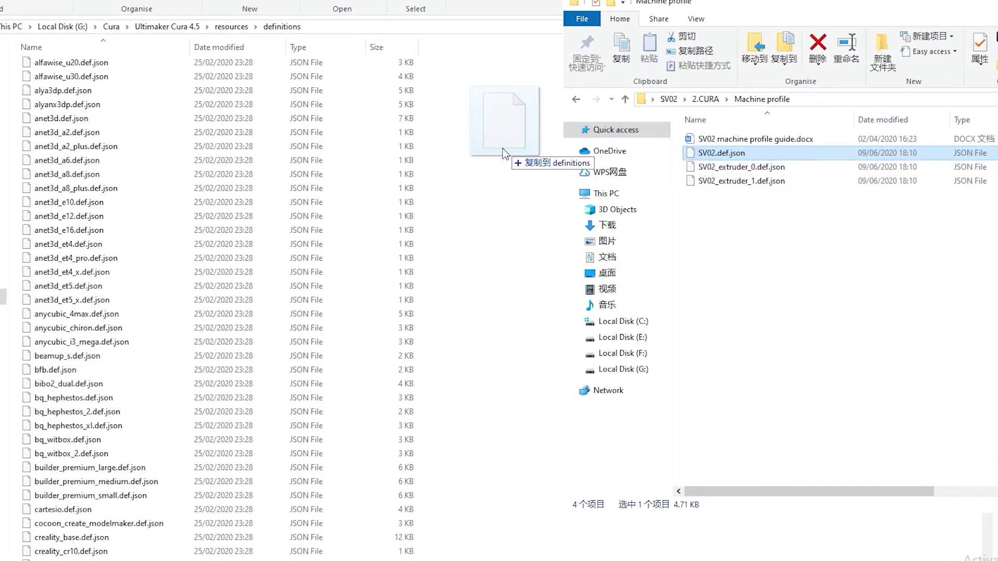
drag(498, 154, 500, 156)
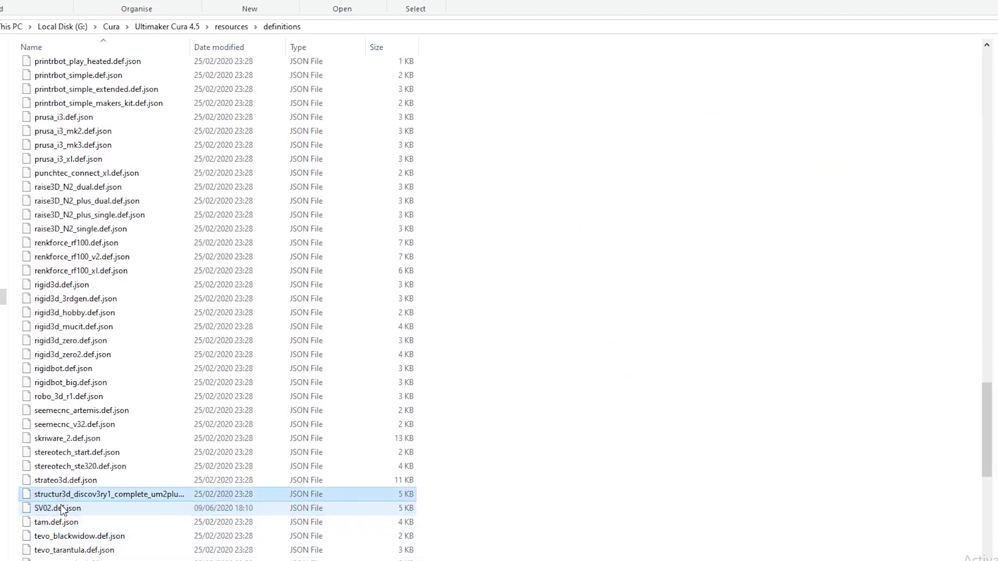
- Copy SV02_extruder_0.def.json and SV02_extruder_1.def.json into the Cura installation's resources\extruders folder
click(232, 27)
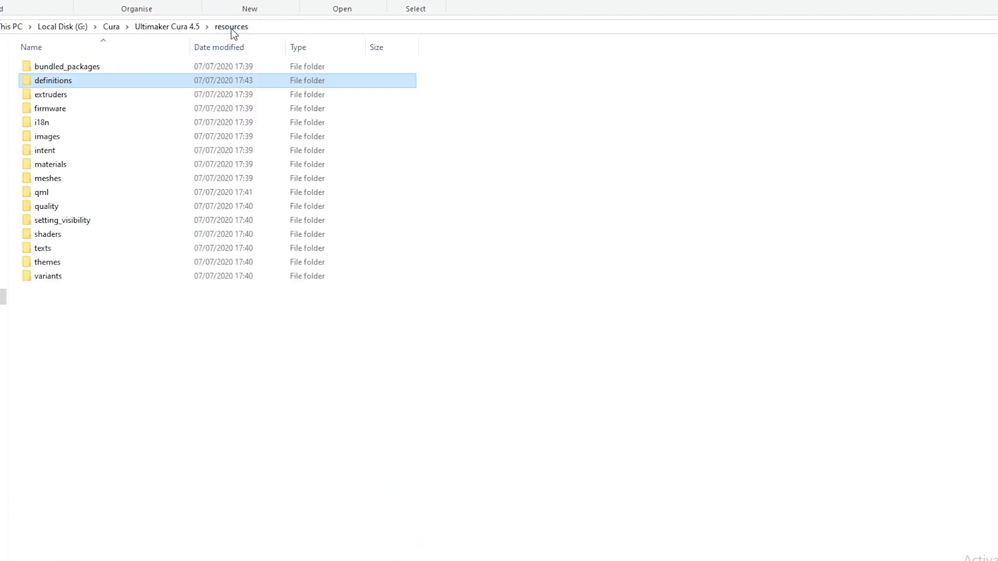
double_click(58, 96)
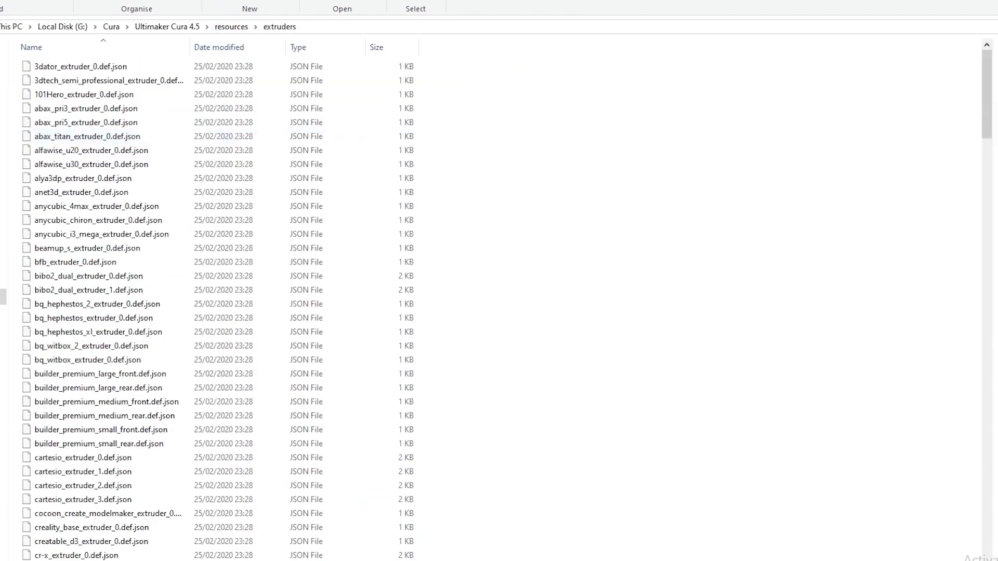
click(229, 540)
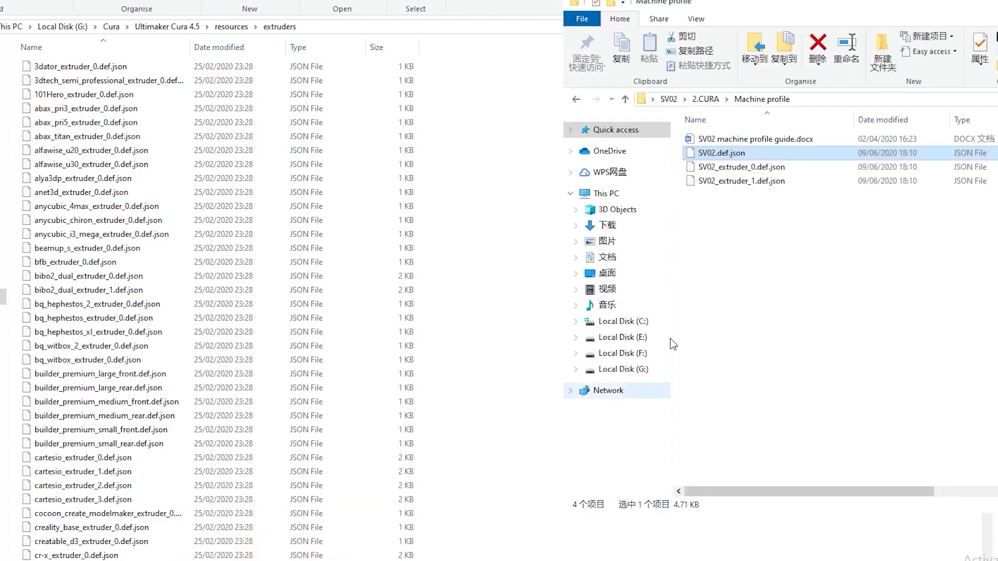
click(747, 167)
shift+click(747, 179)
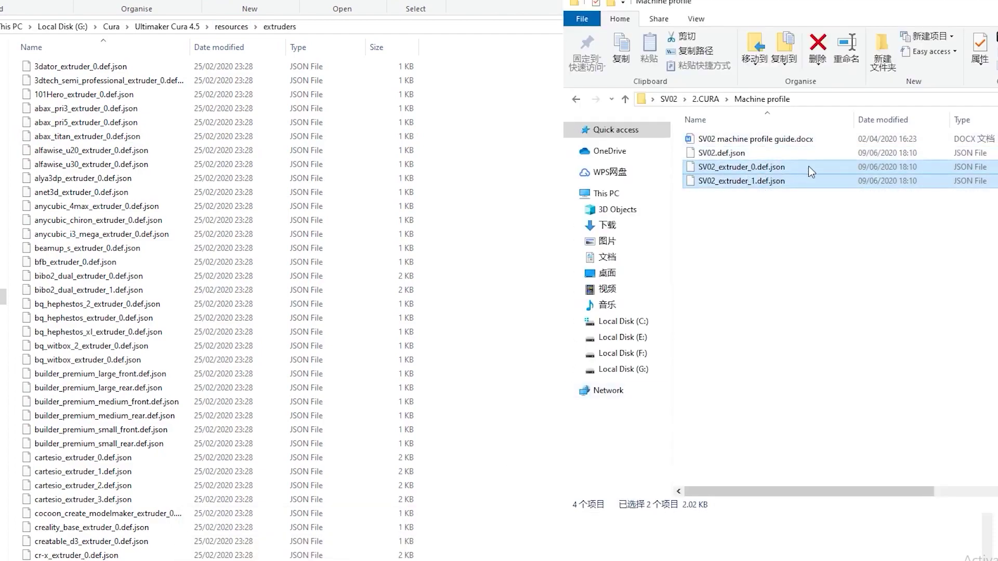
drag(481, 181, 484, 180)
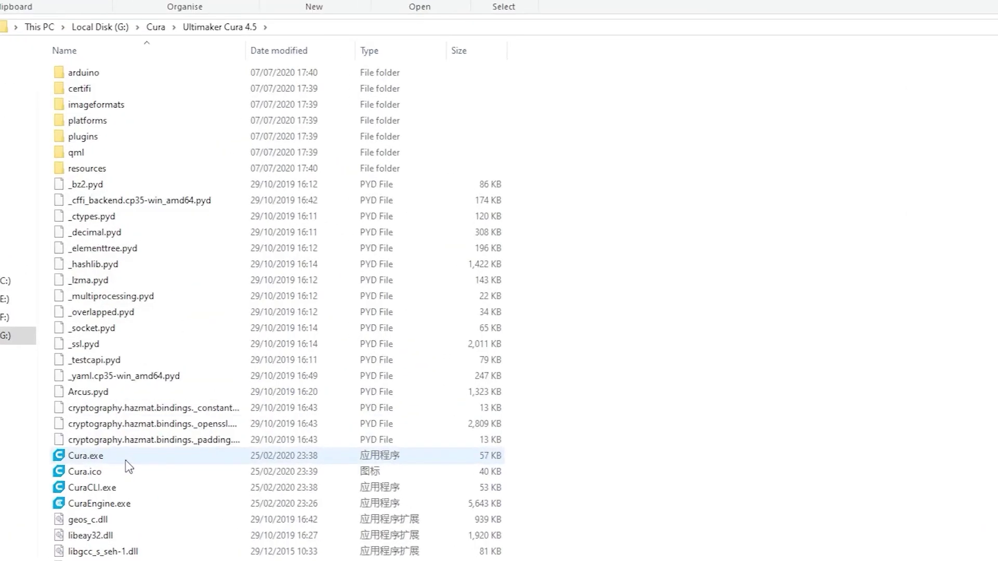
- Launch Cura.exe and add the Sovol 3D Sovol-SV02 as a non-networked printer
click(127, 464)
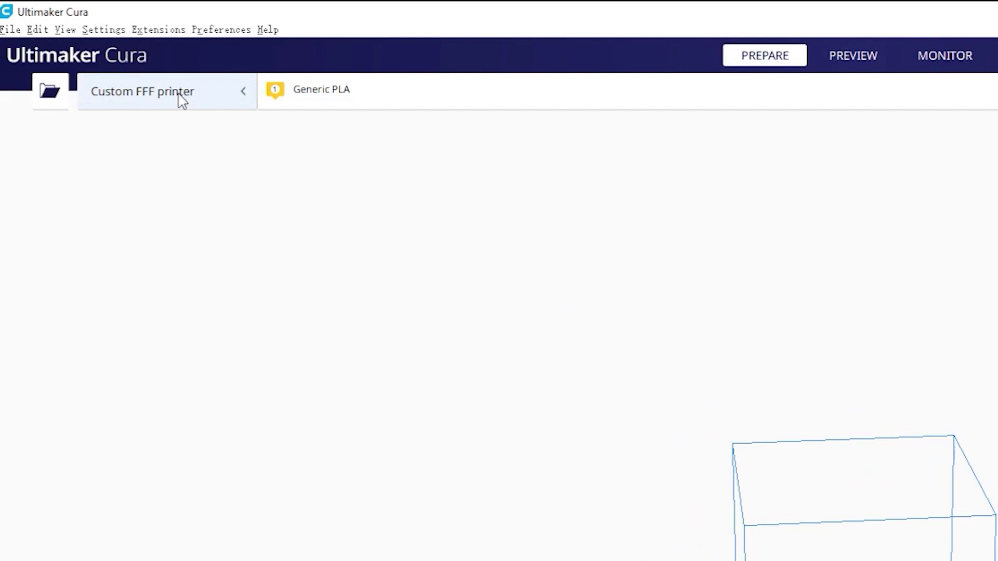
click(182, 99)
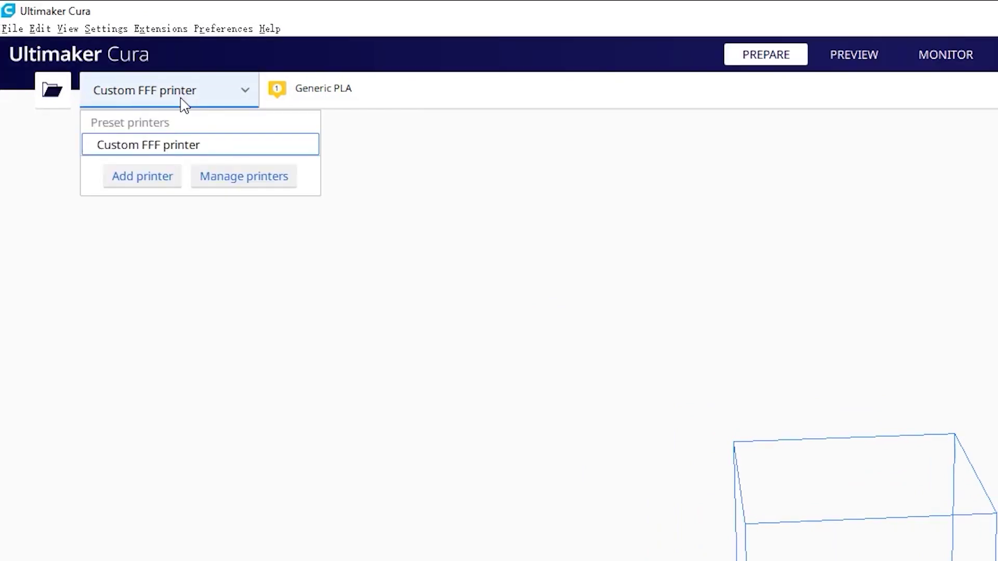
click(162, 182)
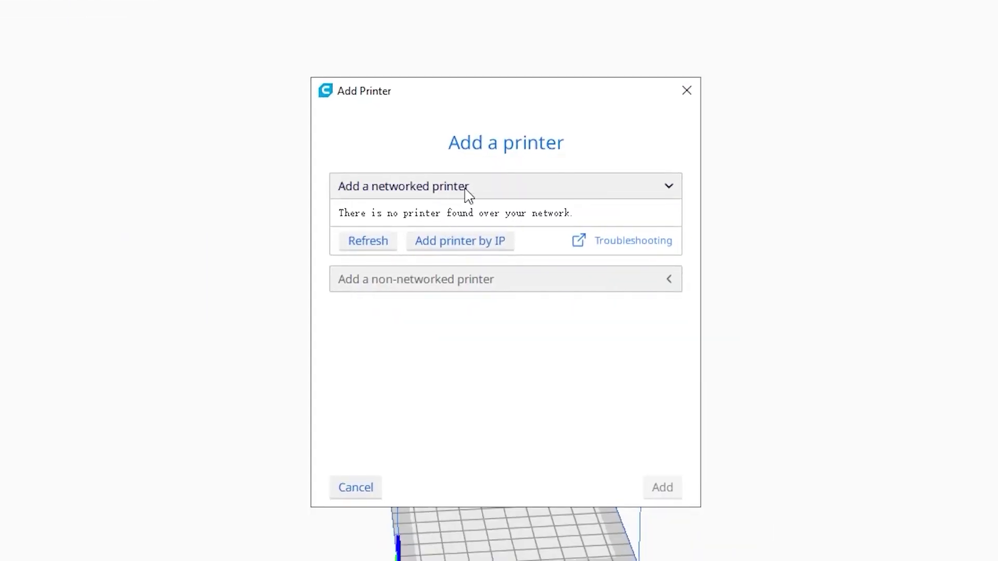
click(439, 190)
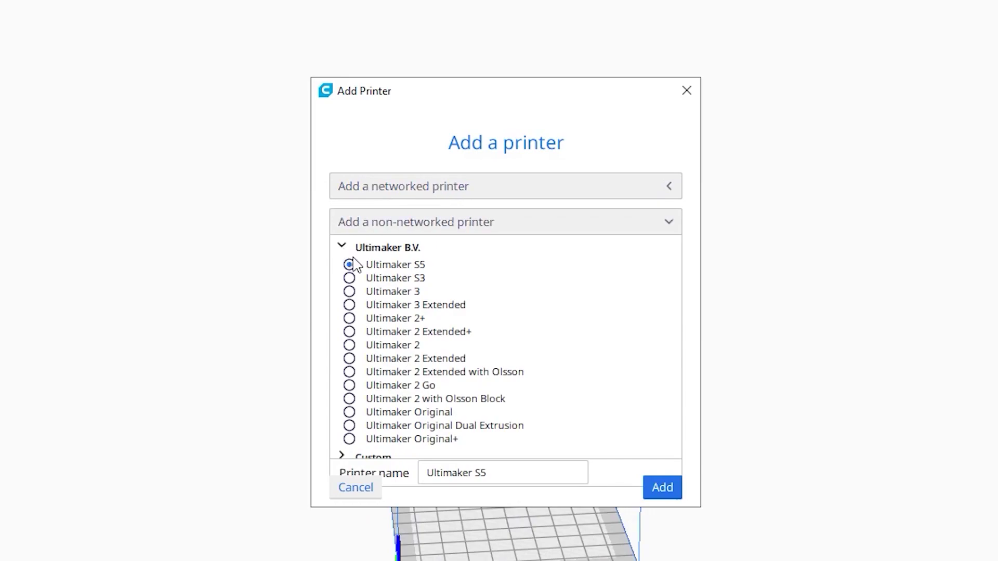
scroll(365, 304, down, 15)
click(359, 334)
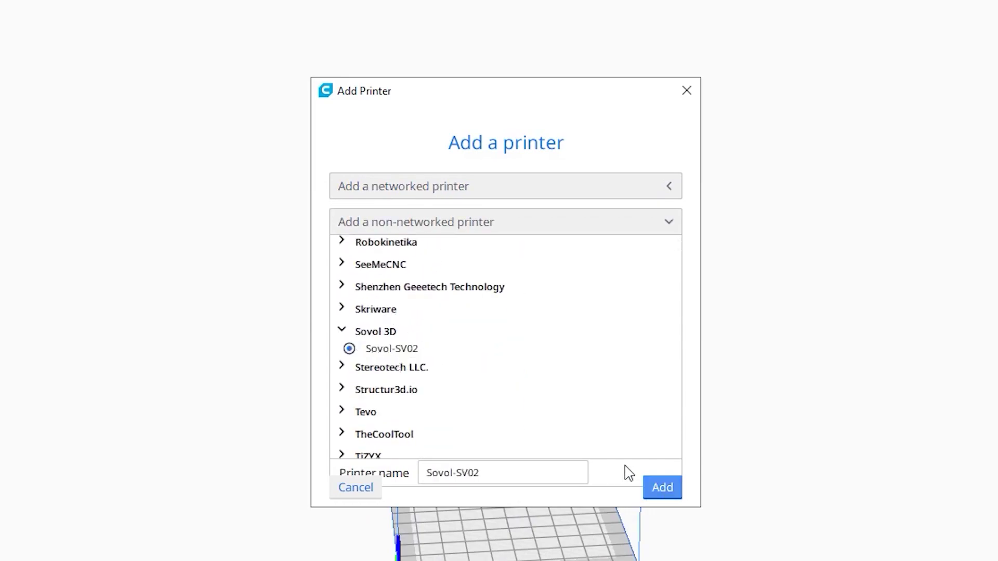
click(662, 487)
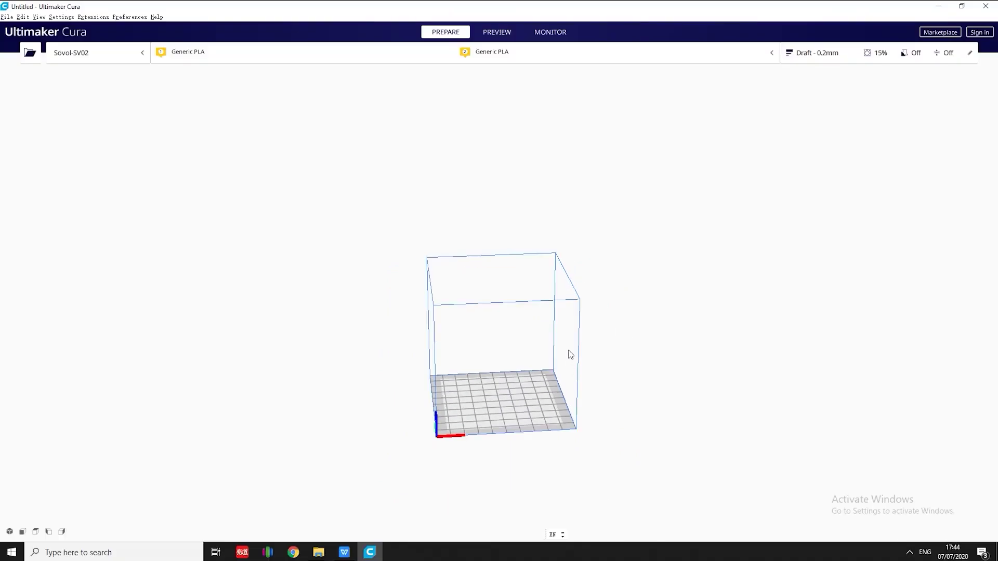
- Load 1.stl and 2.stl from the SV02 > 3.Model > Butterfly folder onto the build plate in Ultimaker Cura
scroll(558, 344, up, 6)
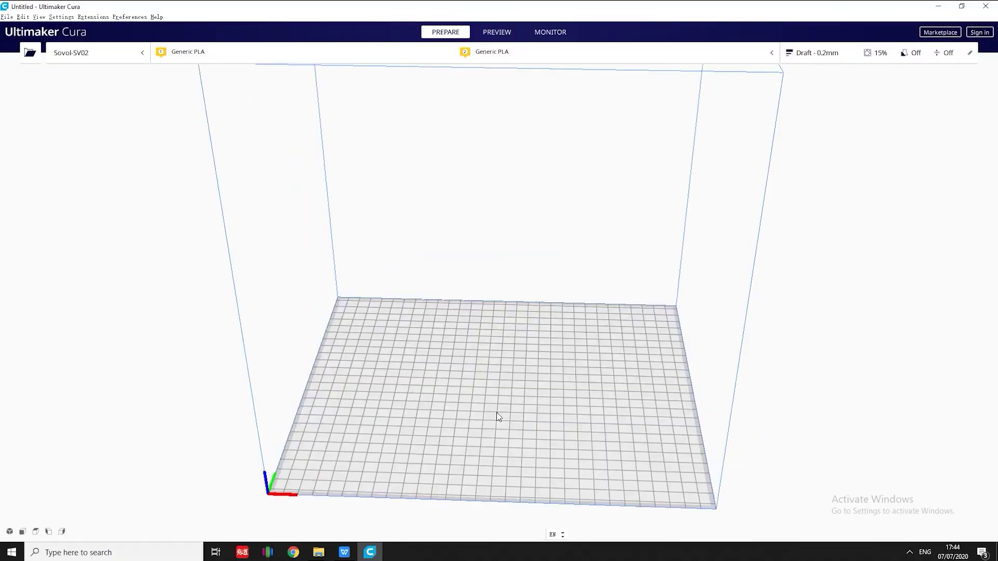
right_drag(497, 413, 538, 385)
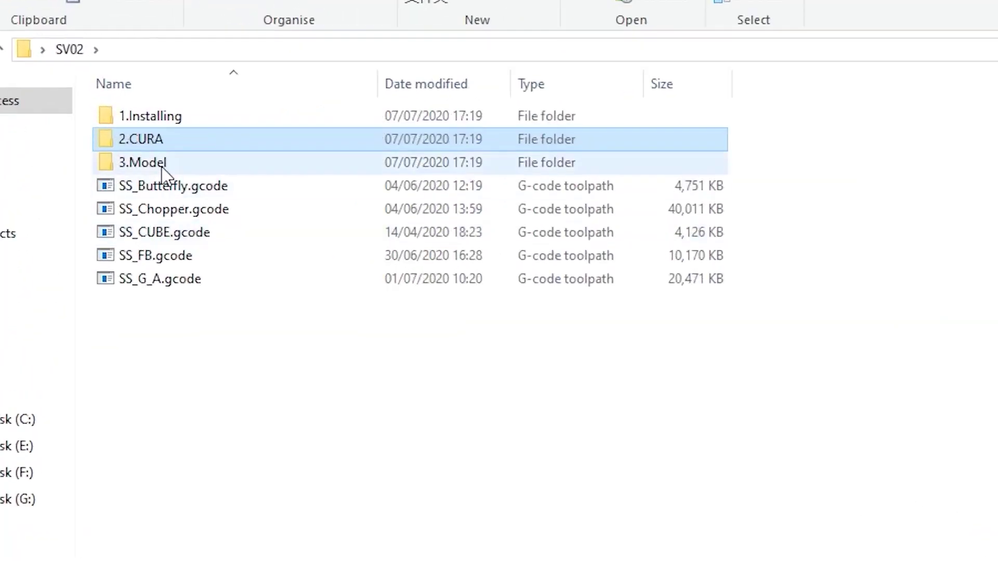
double_click(162, 168)
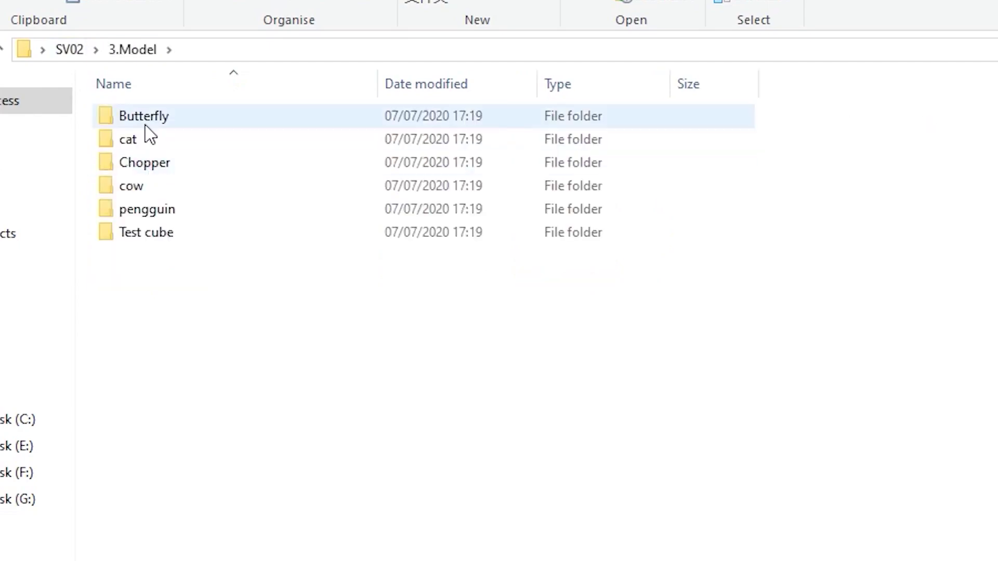
double_click(145, 127)
drag(156, 151, 667, 560)
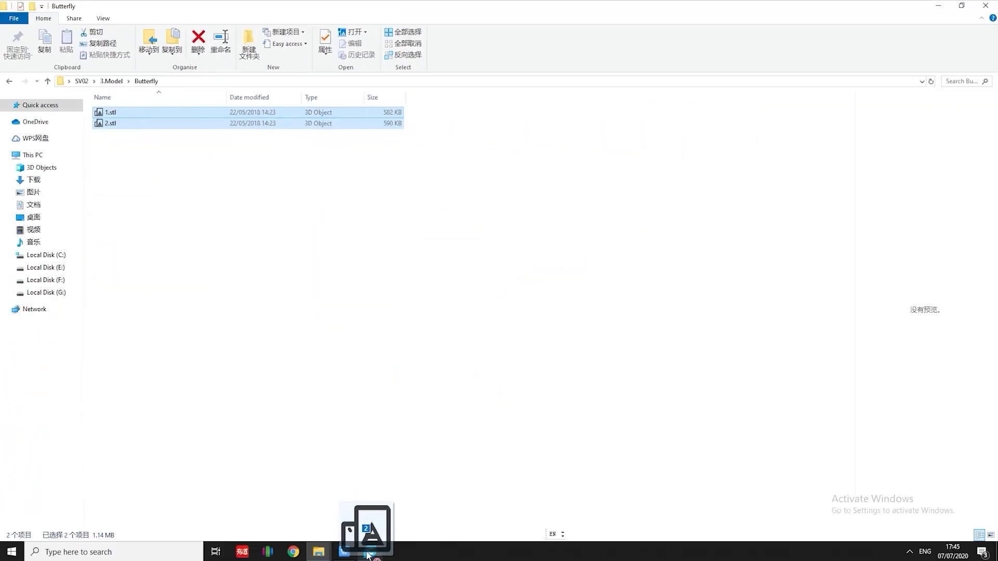
drag(367, 555, 485, 326)
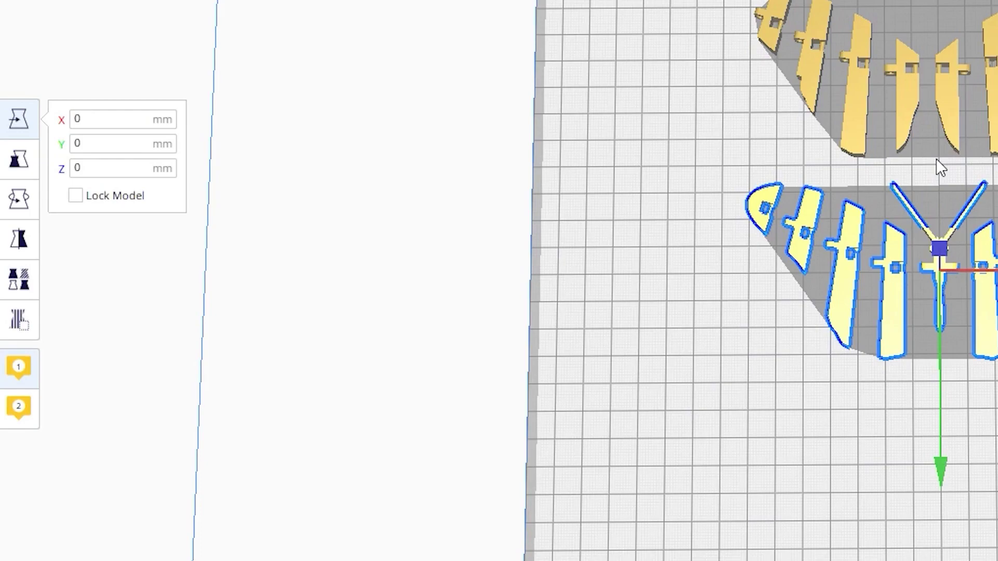
- Assign the rear butterfly model on the build plate to extruder 2
click(937, 158)
click(982, 186)
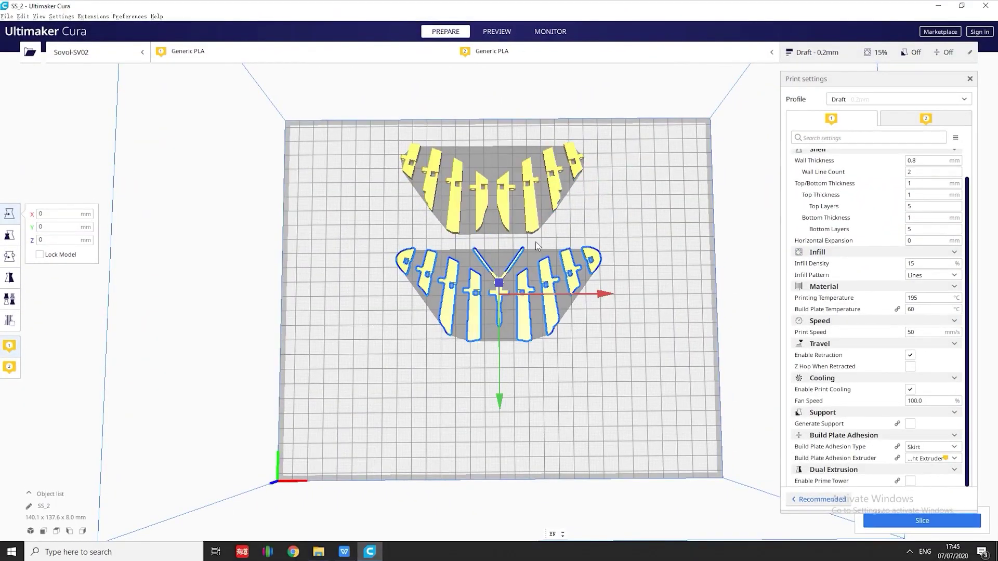
click(533, 229)
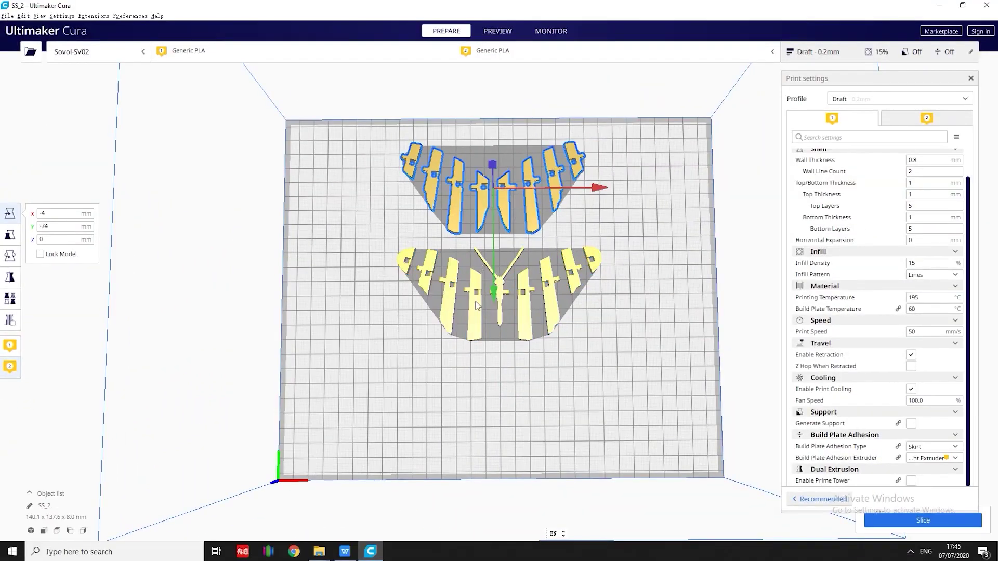
- Merge the two butterfly models into a single two-colour object
ctrl+click(477, 306)
right_click(475, 301)
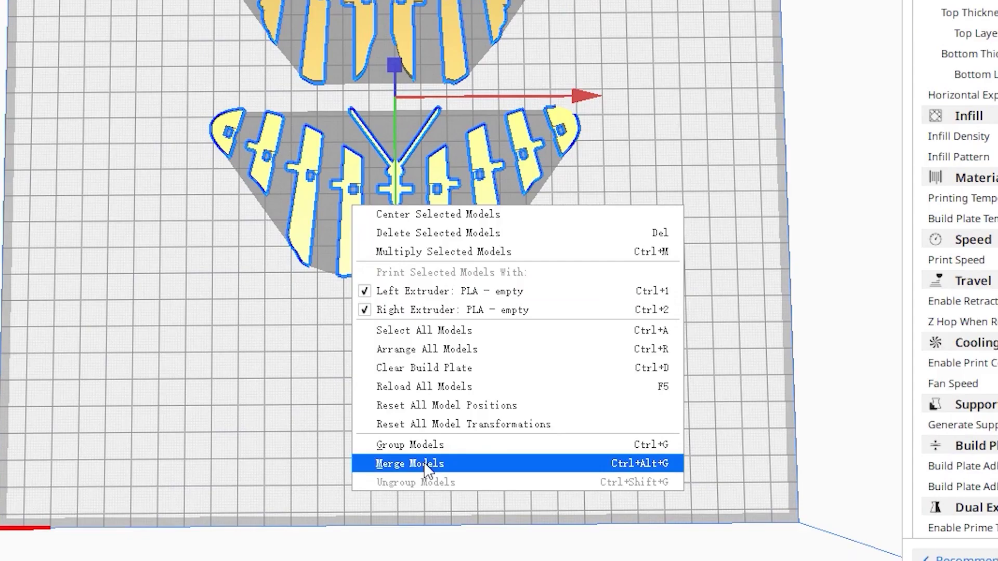
click(425, 464)
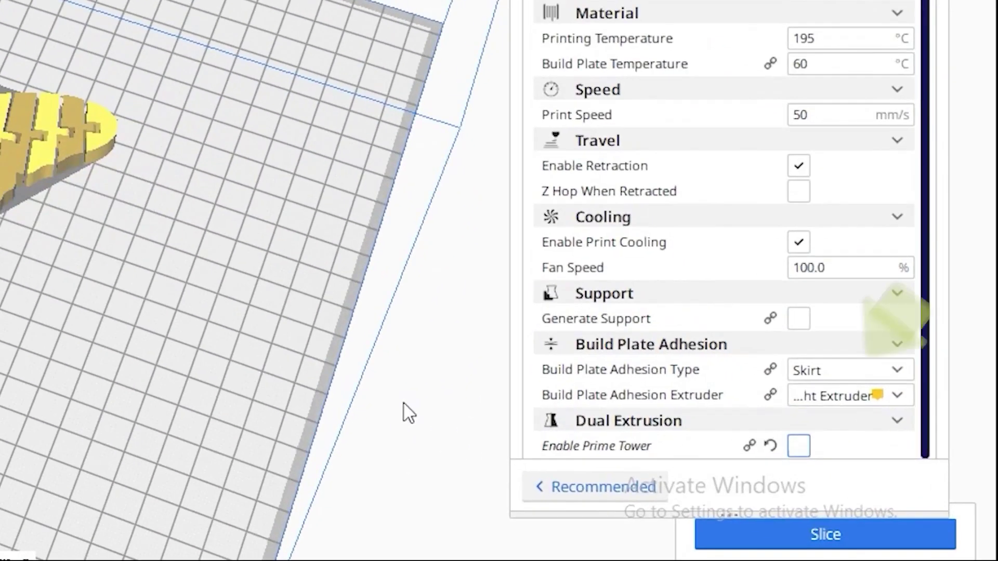
- Enable the prime tower and check the build plate adhesion type and adhesion extruder settings
click(798, 445)
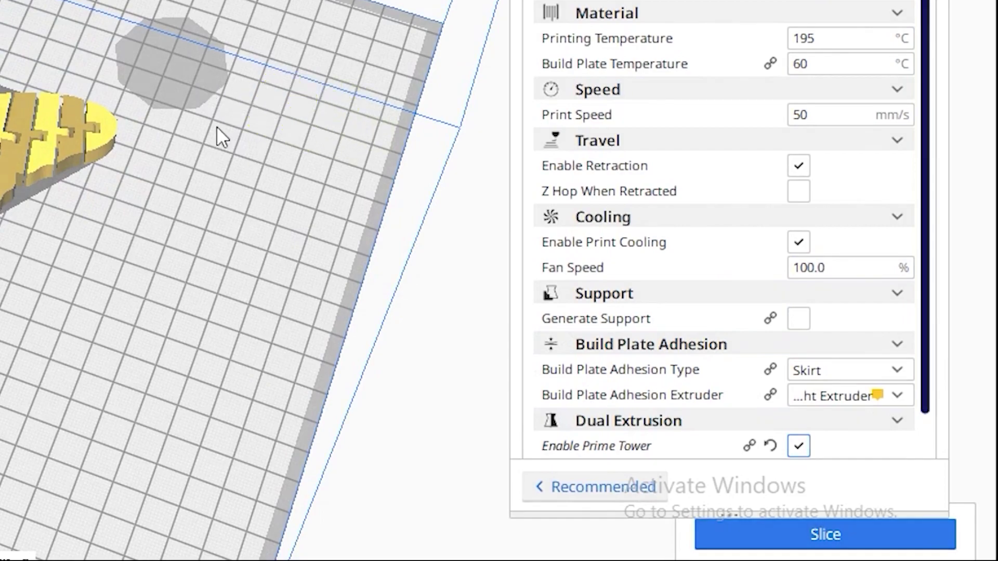
scroll(727, 259, down, 2)
click(845, 306)
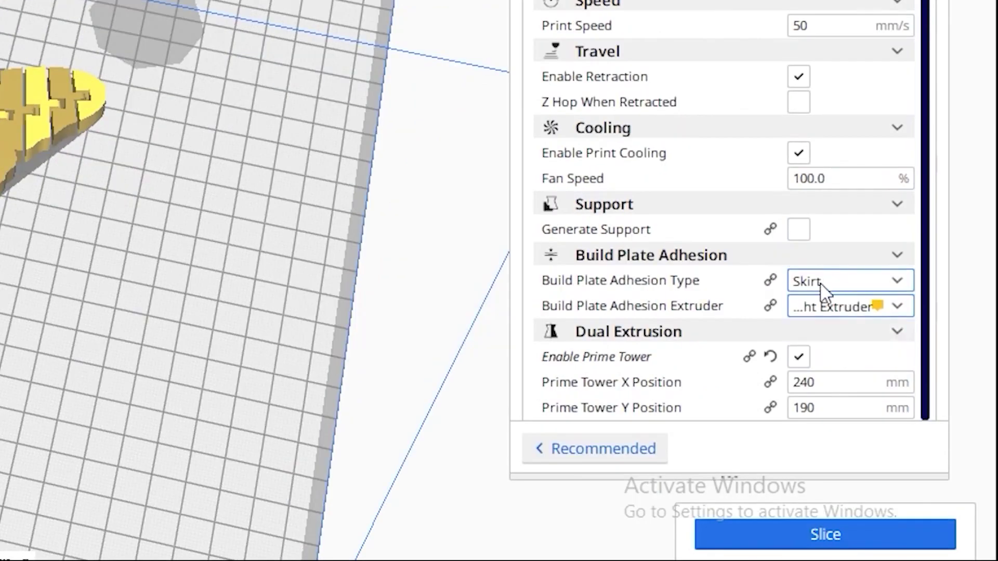
click(819, 283)
click(832, 282)
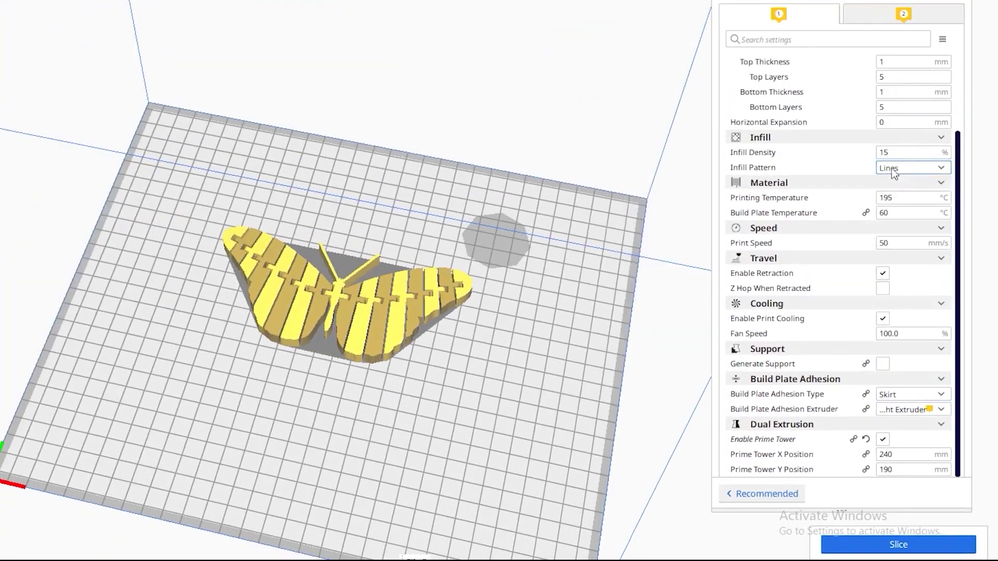
- Review the print settings of both extruders and slice the merged butterfly model
scroll(891, 168, up, 3)
scroll(865, 223, down, 2)
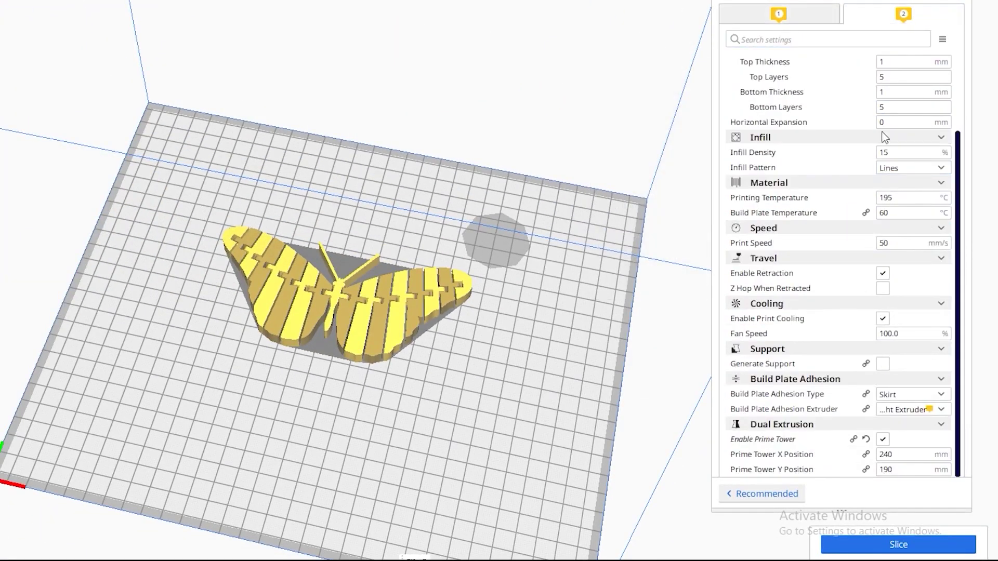
scroll(894, 234, up, 4)
scroll(888, 364, down, 4)
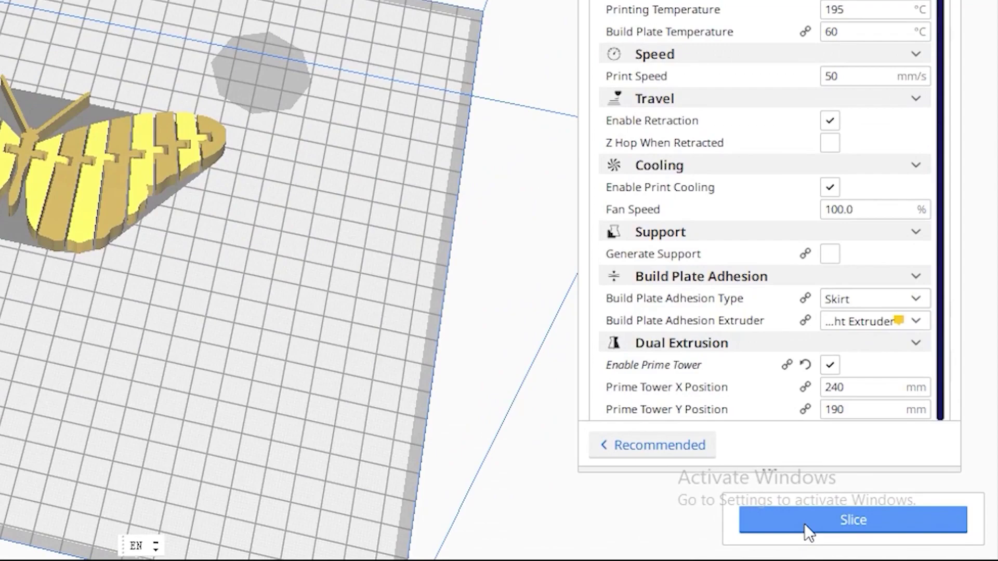
click(803, 523)
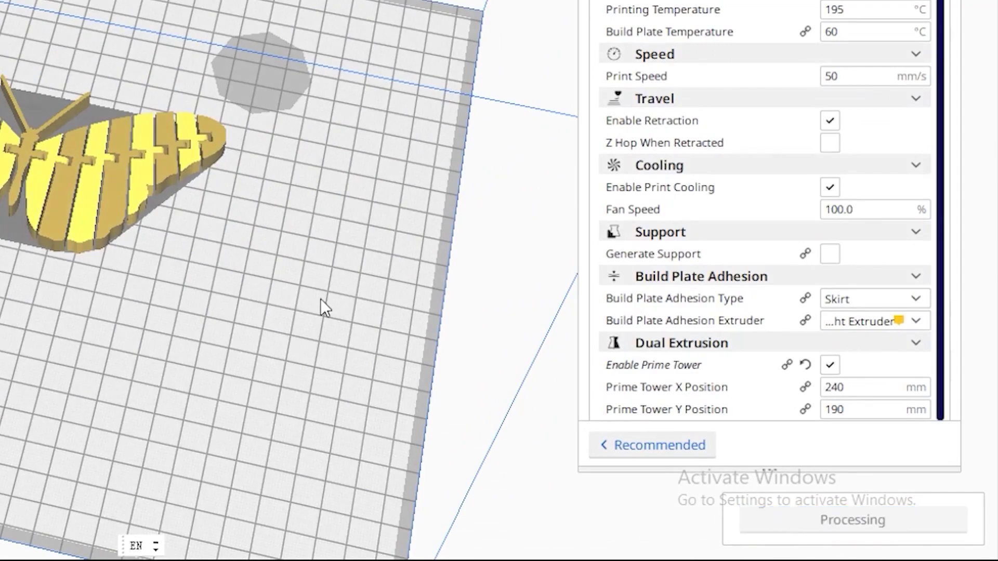